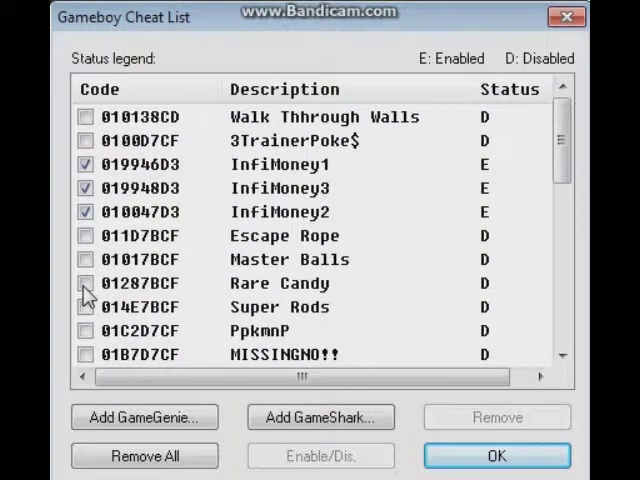
drag(563, 150, 560, 300)
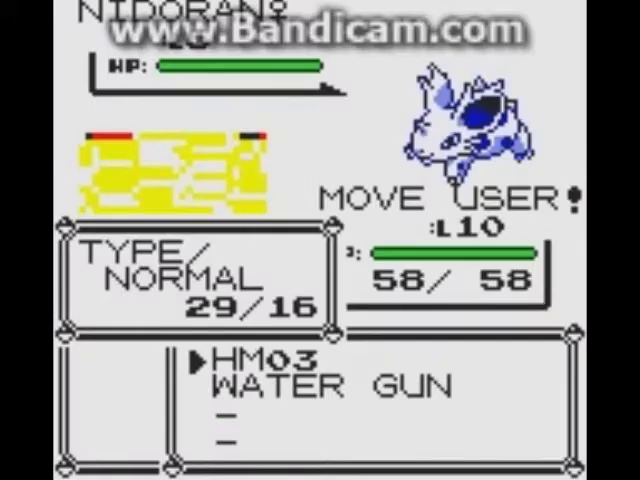
Use the glitch move HM03 on the sleeping enemy NIDORAN♂.
key(z)
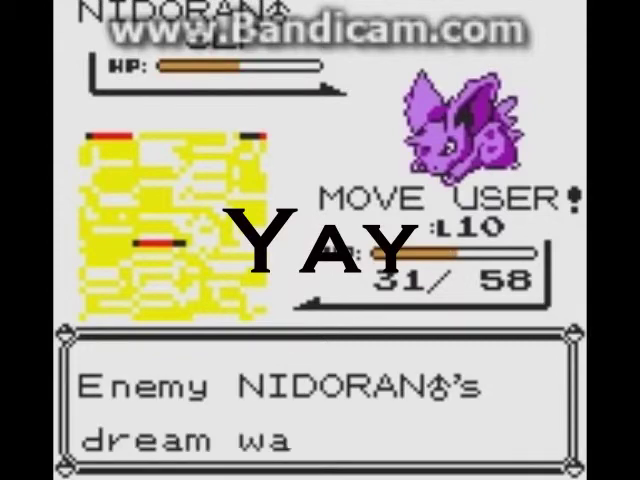
Advance the dream-eating message so MOVE USER! reaches 31/58 HP and FIGHT/ITEM/RUN returns.
key(z)
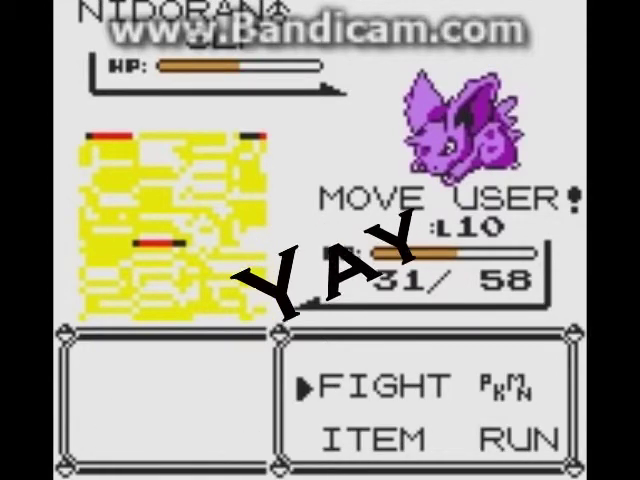